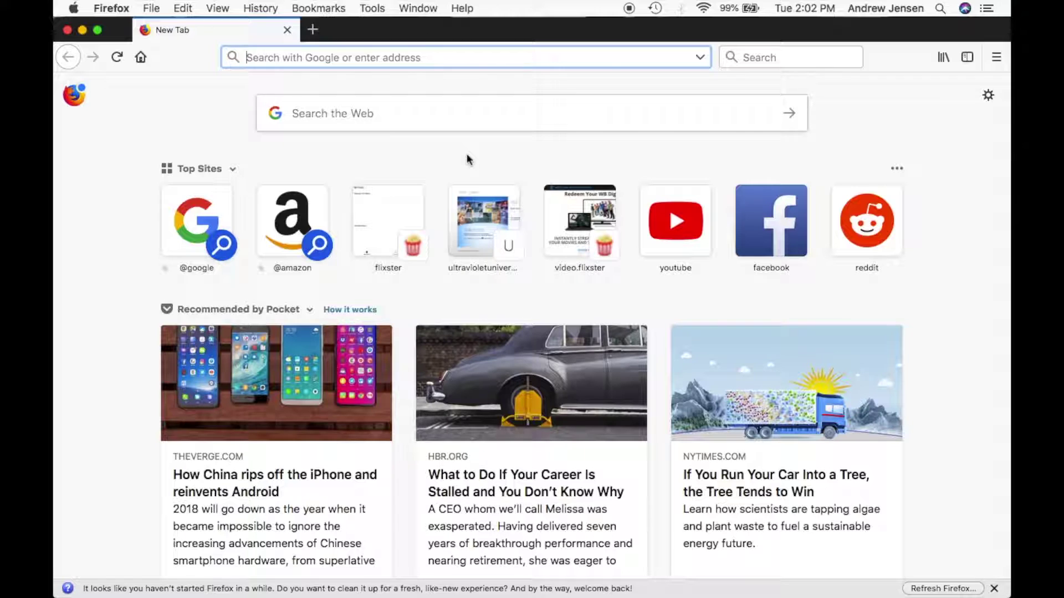
Open Firefox Preferences at the Privacy & Security page showing the Content Blocking options
left_click(115, 8)
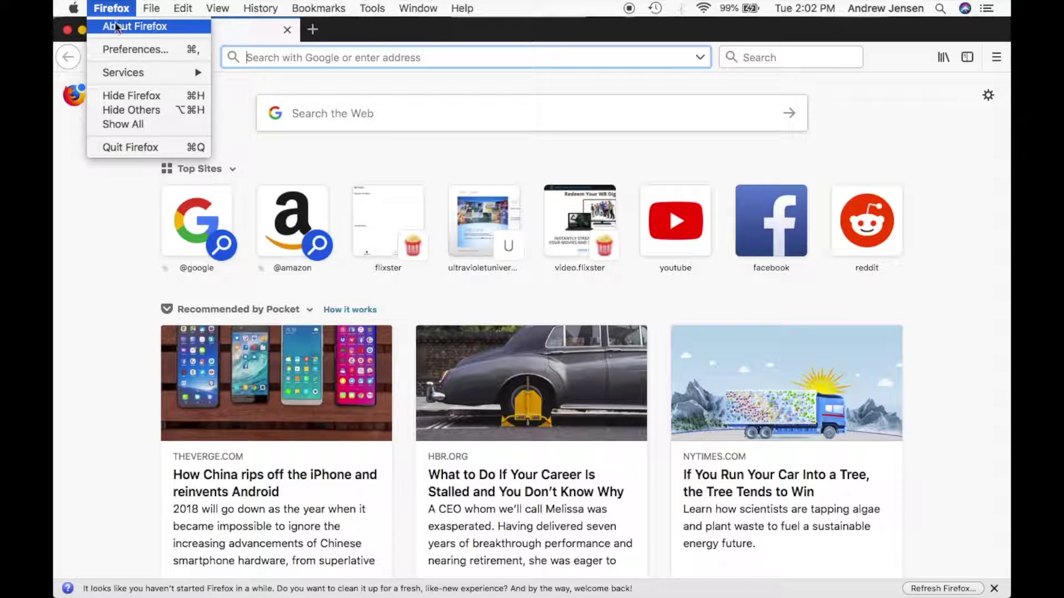
left_click(119, 50)
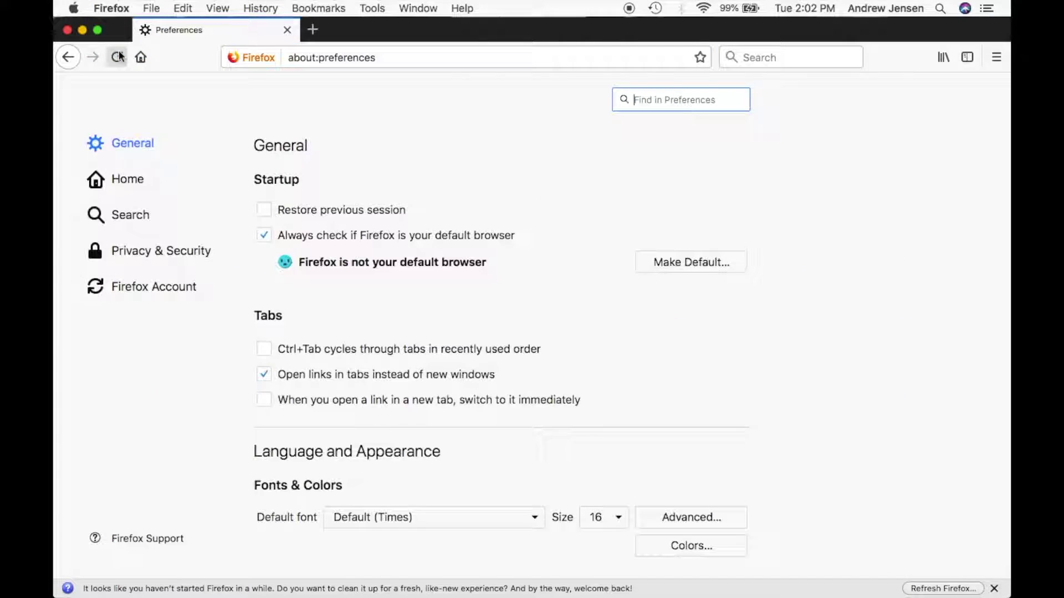
left_click(143, 251)
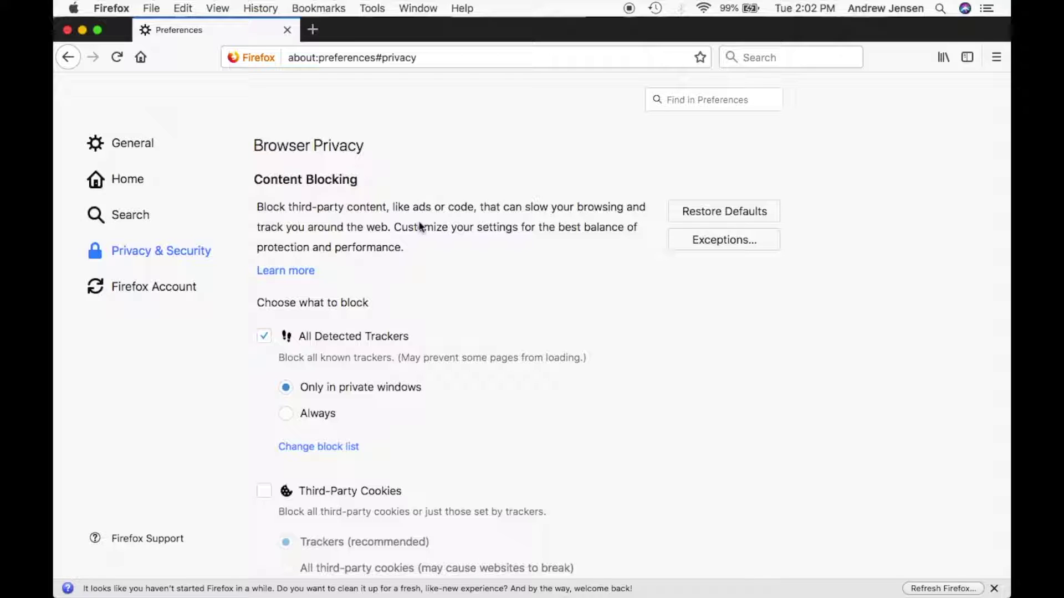
scroll(419, 226, "down", 3)
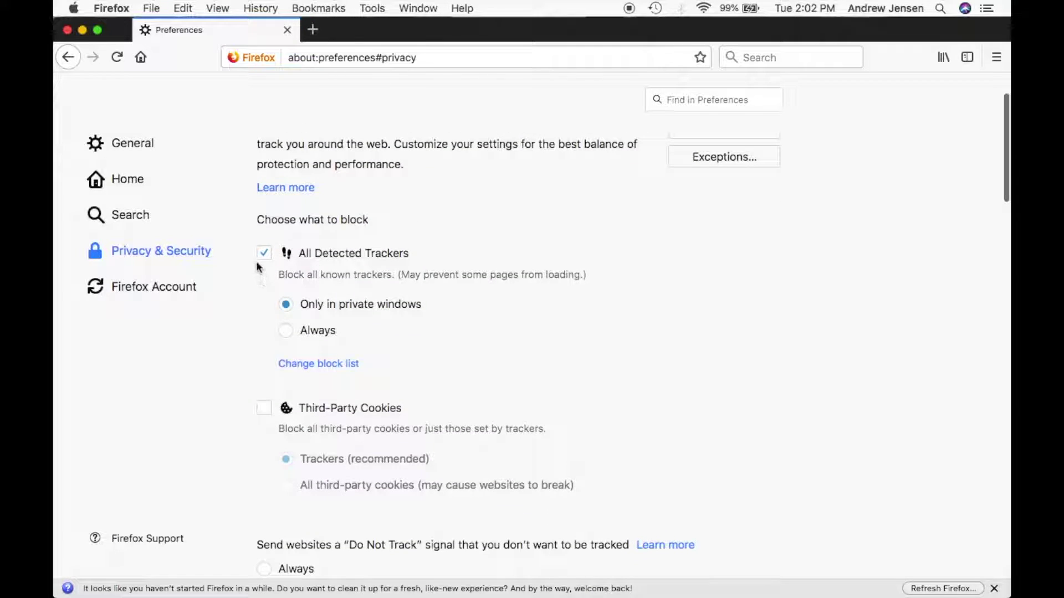
scroll(430, 280, "down", 3)
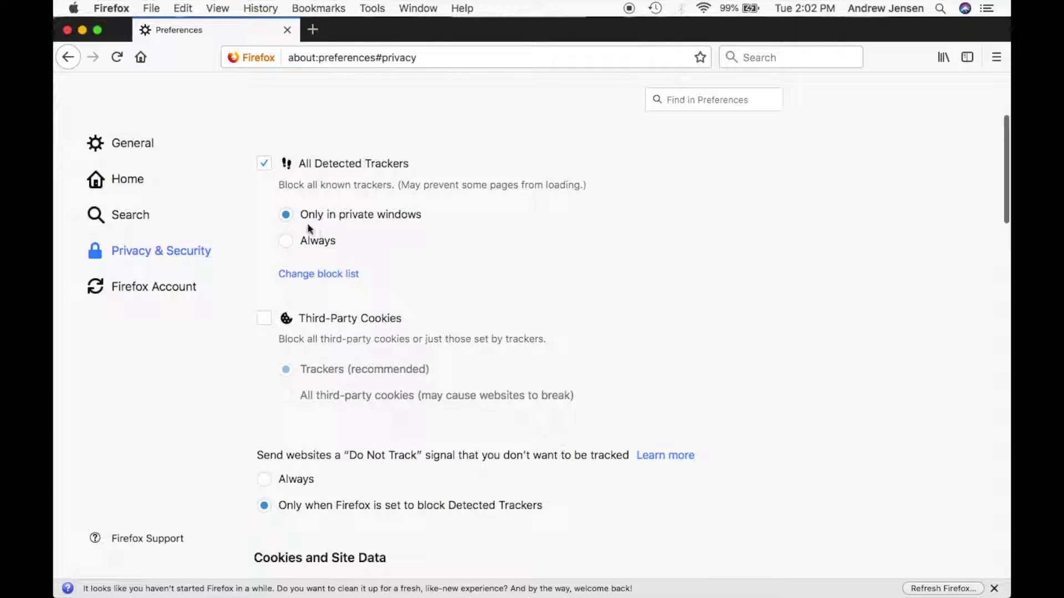
left_click(308, 224)
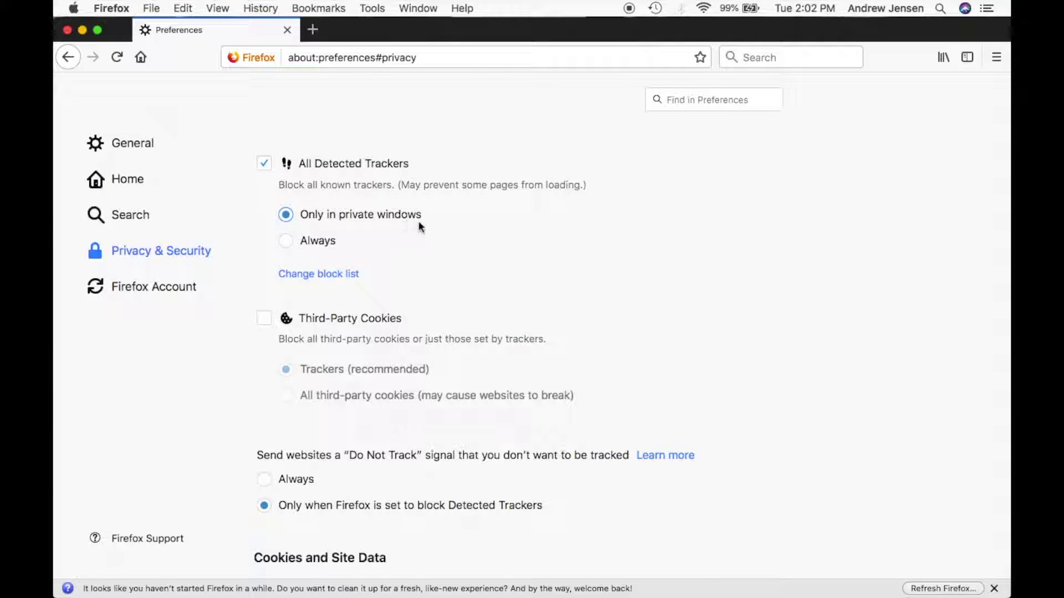
scroll(484, 260, "down", 1)
scroll(482, 268, "down", 2)
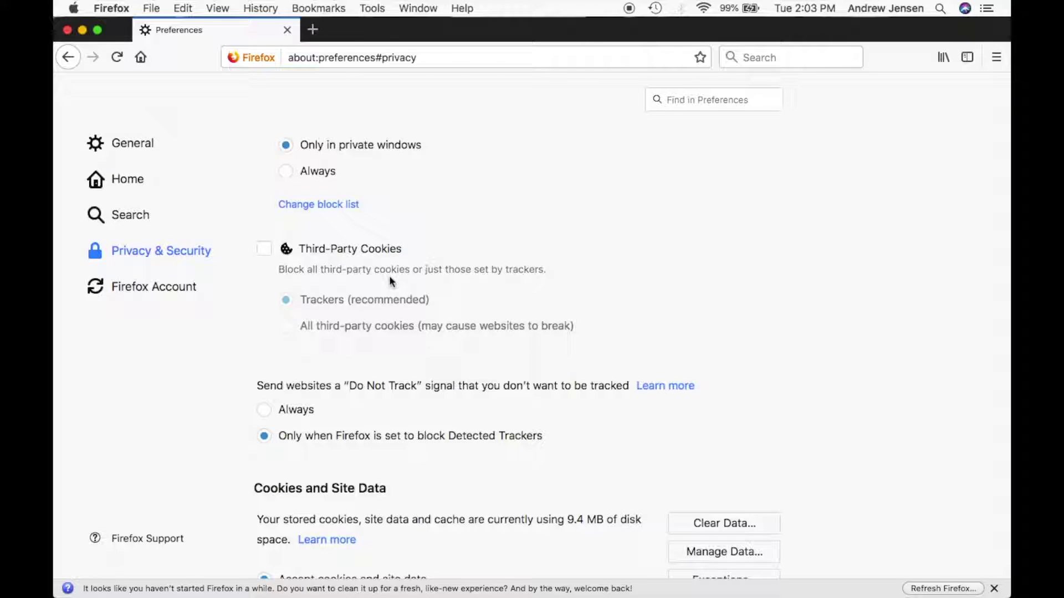
left_click(264, 250)
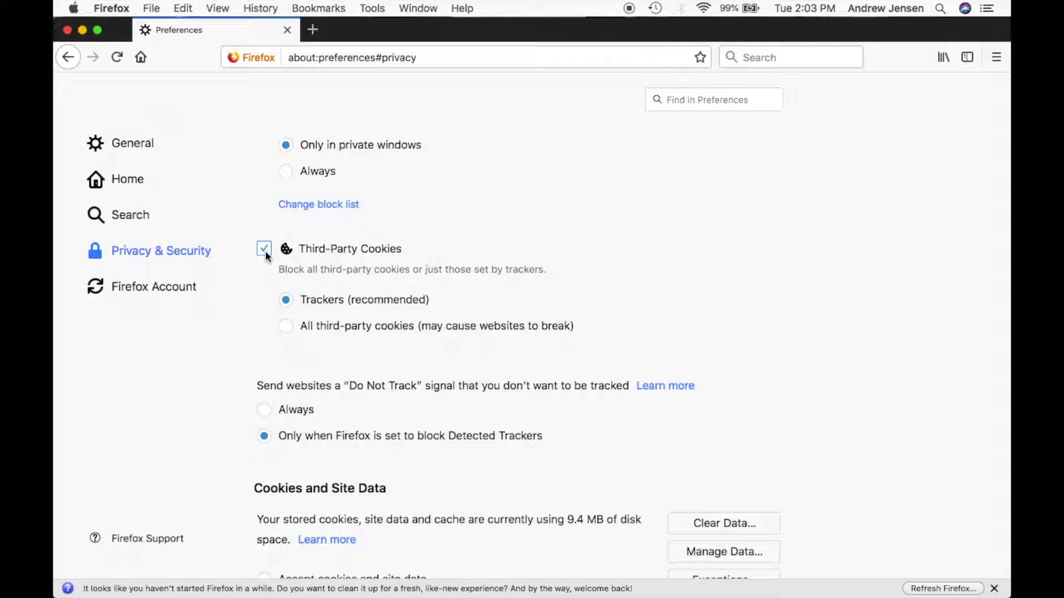
left_click(265, 251)
scroll(367, 274, "down", 5)
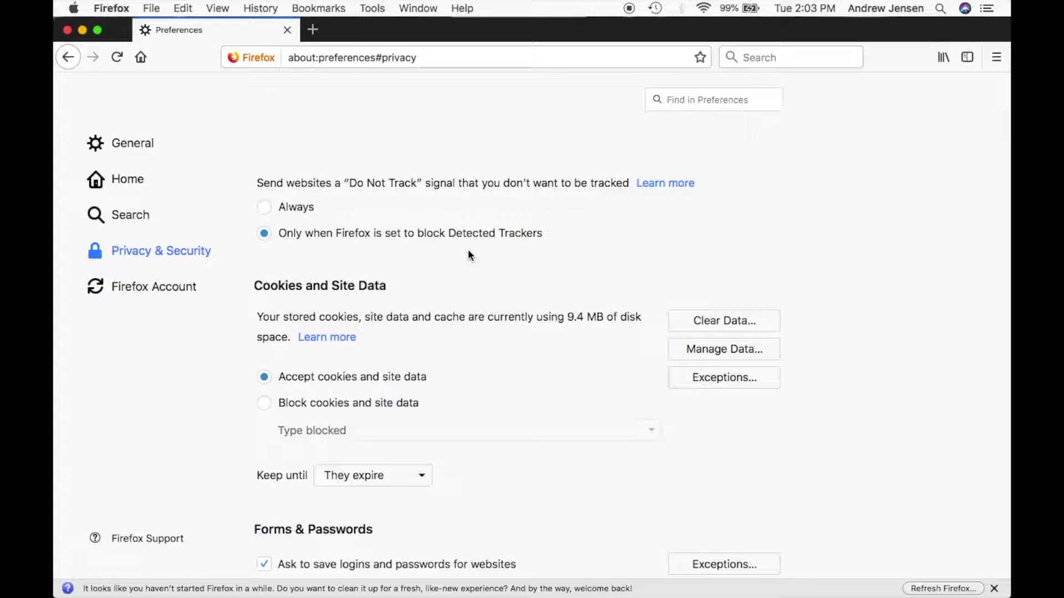
scroll(473, 241, "down", 5)
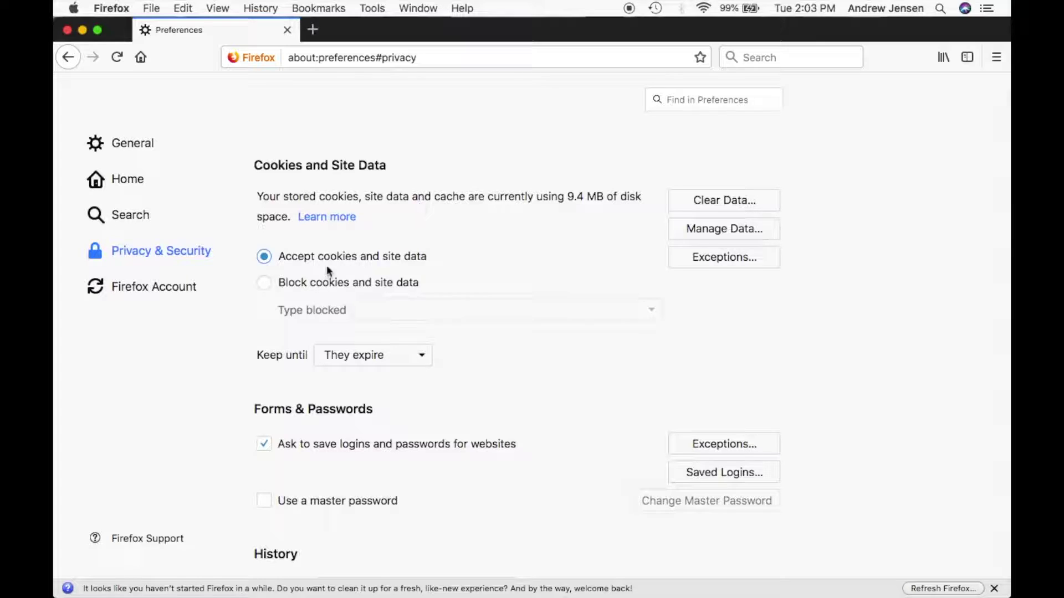
left_click(264, 283)
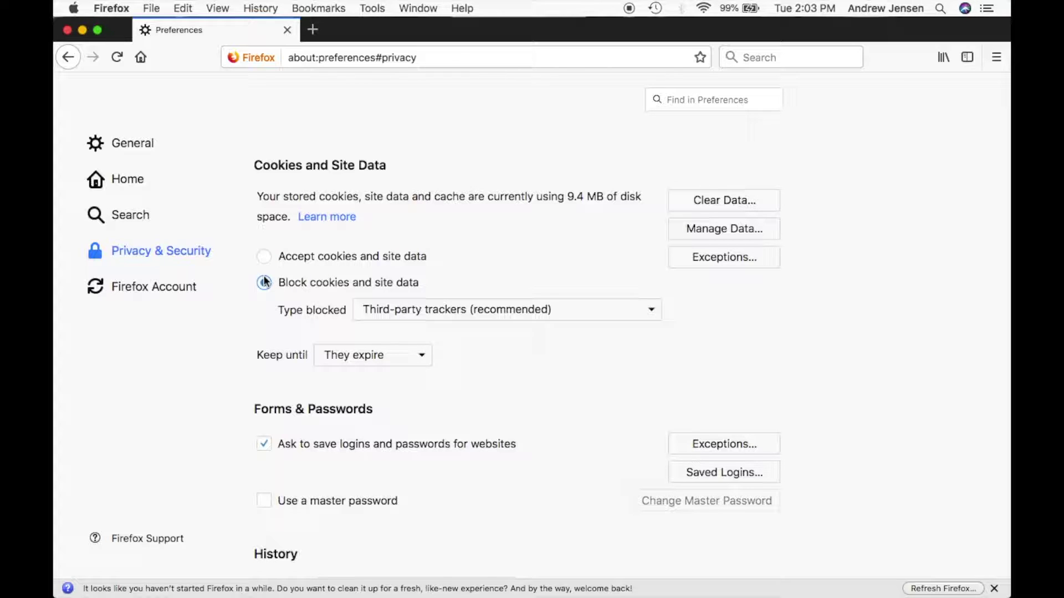
left_click(456, 315)
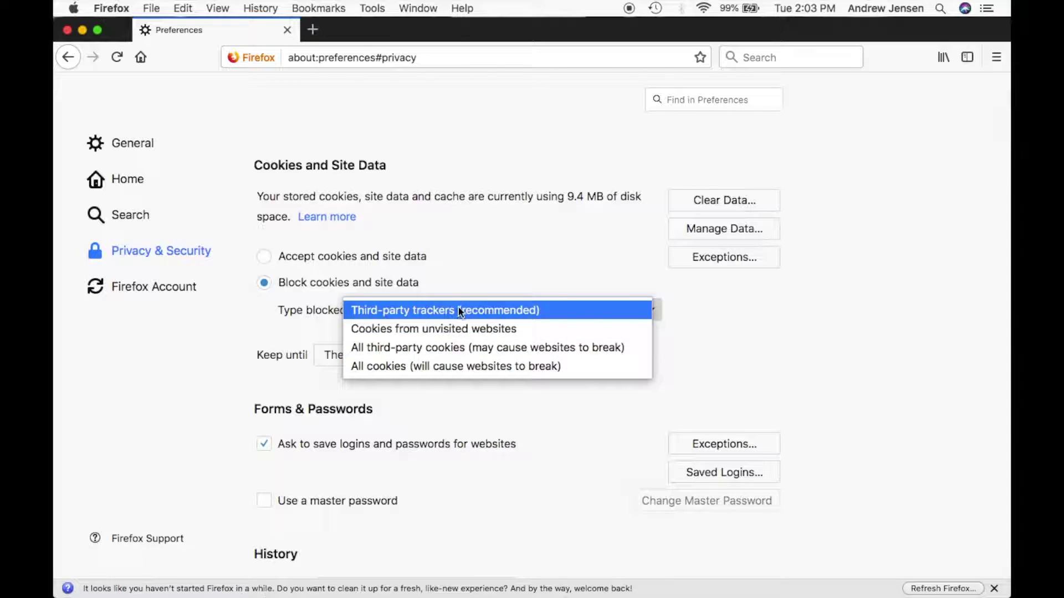
left_click(494, 283)
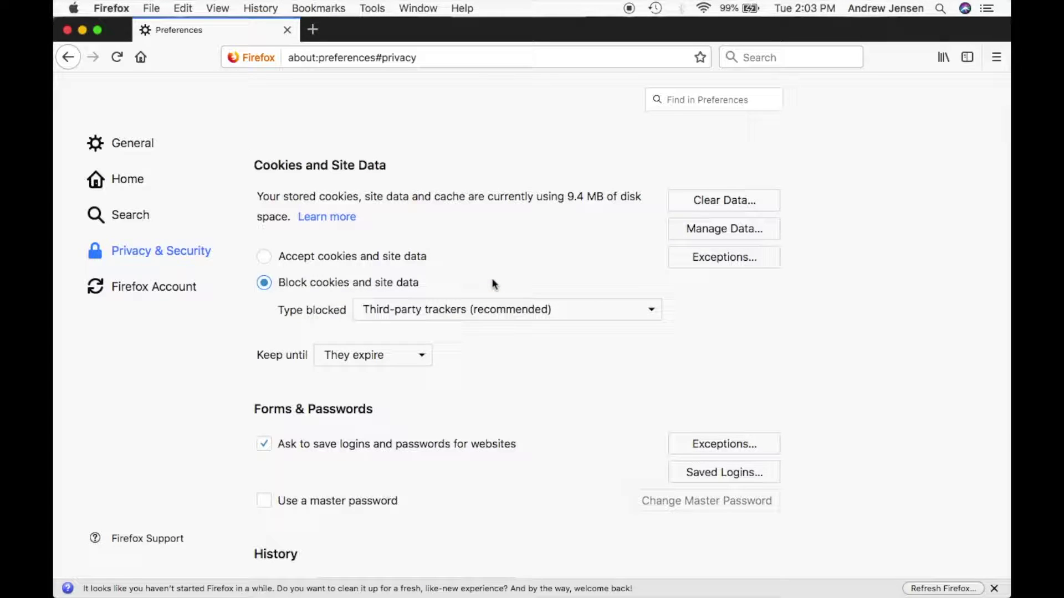
left_click(264, 256)
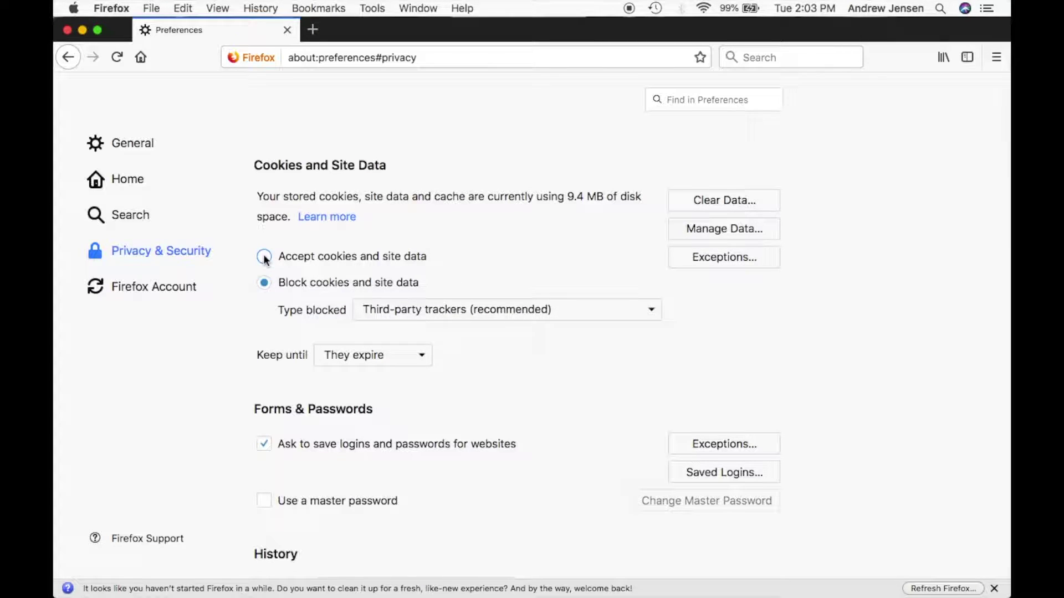
left_click(418, 354)
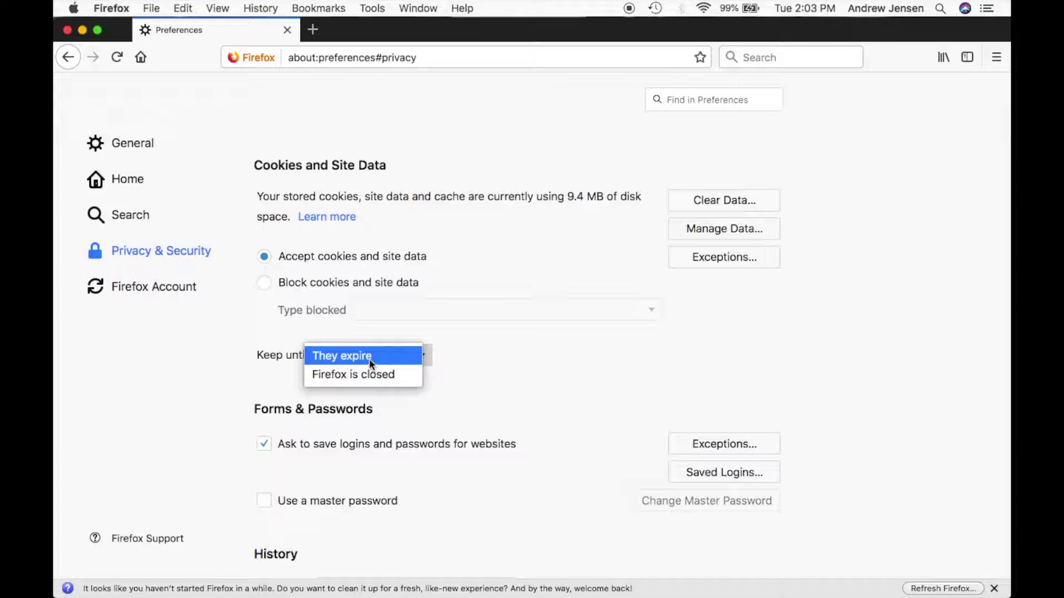
left_click(494, 383)
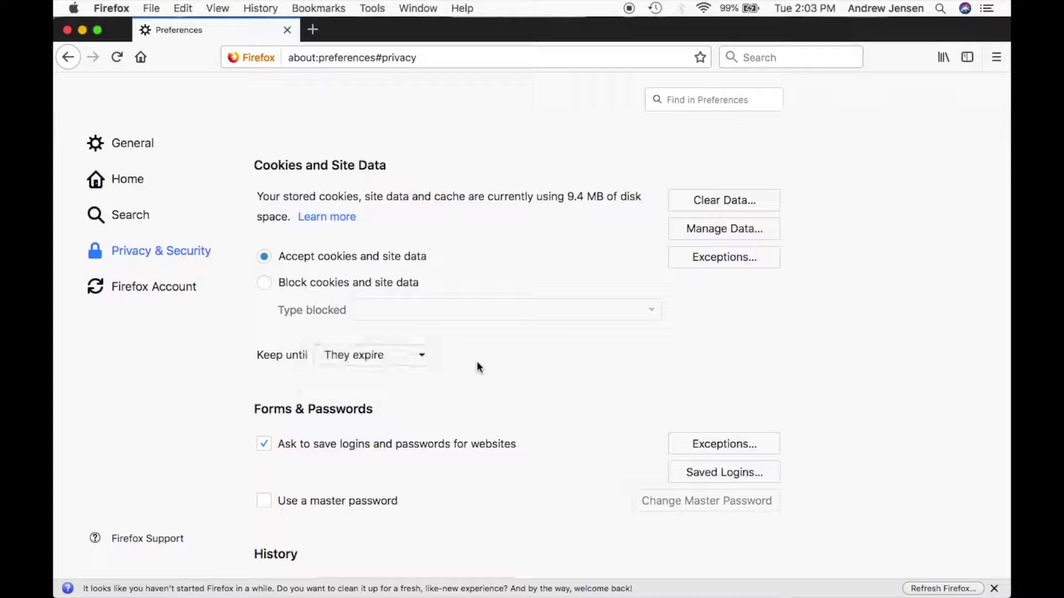
left_click(717, 230)
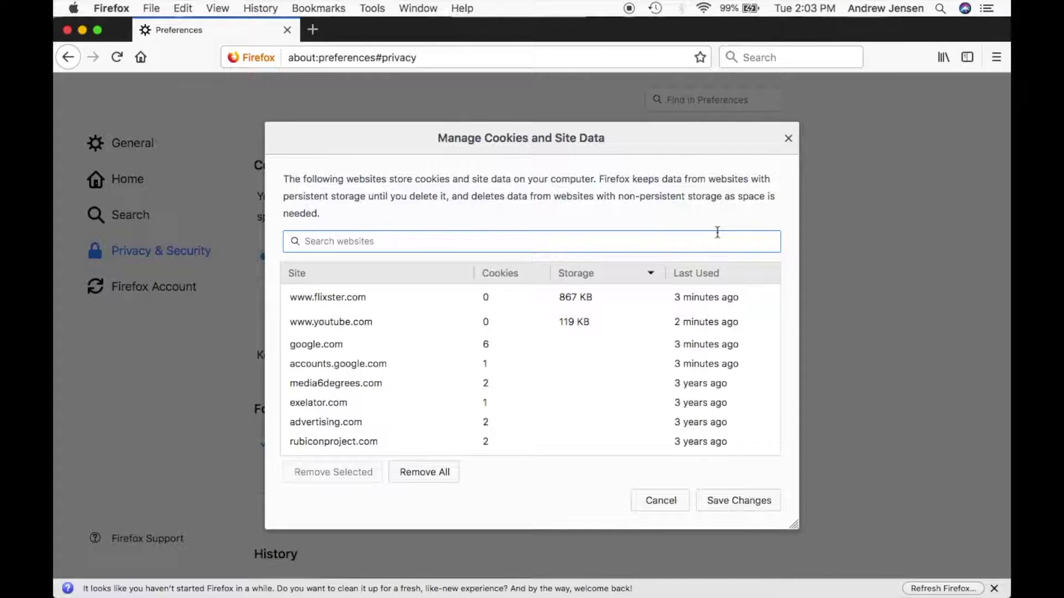
left_click(389, 304)
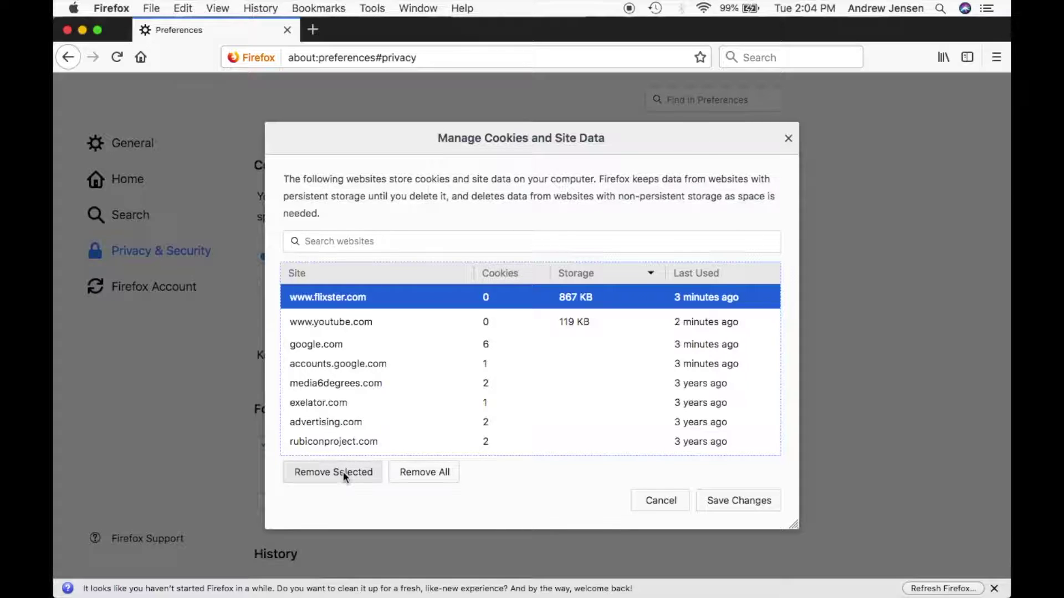
scroll(418, 408, "down", 10)
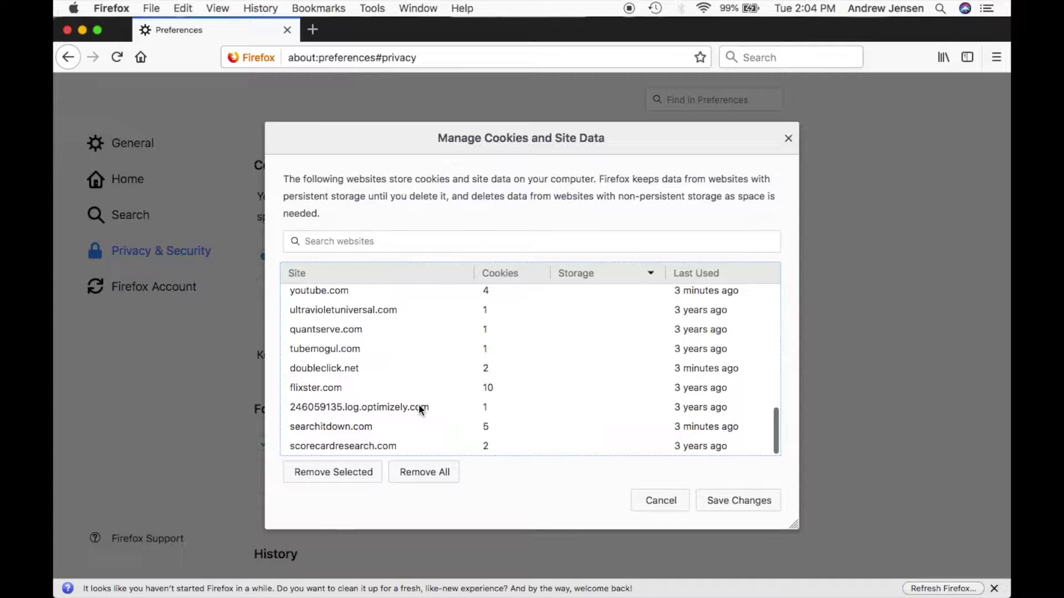
scroll(420, 411, "up", 10)
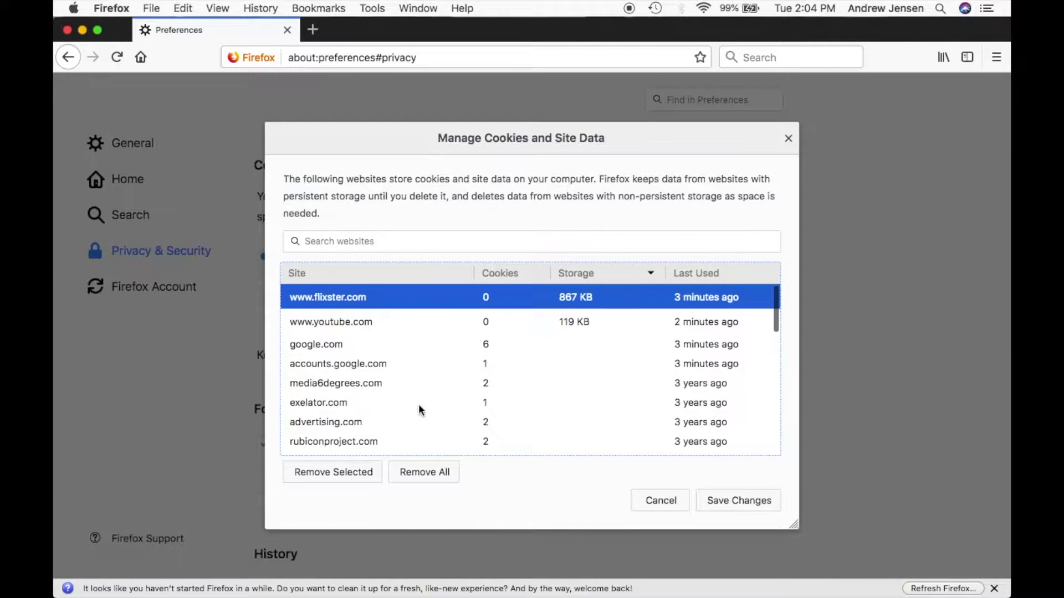
left_click(661, 504)
scroll(824, 359, "down", 5)
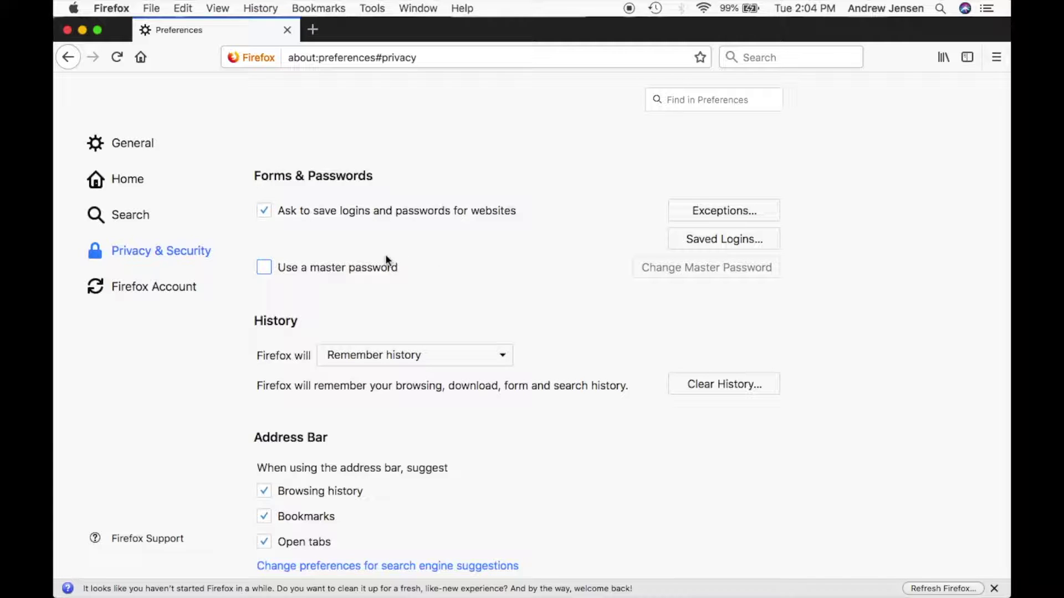
Leave the history setting on Remember history, then bring up the recently visited pages list
scroll(534, 275, "down", 5)
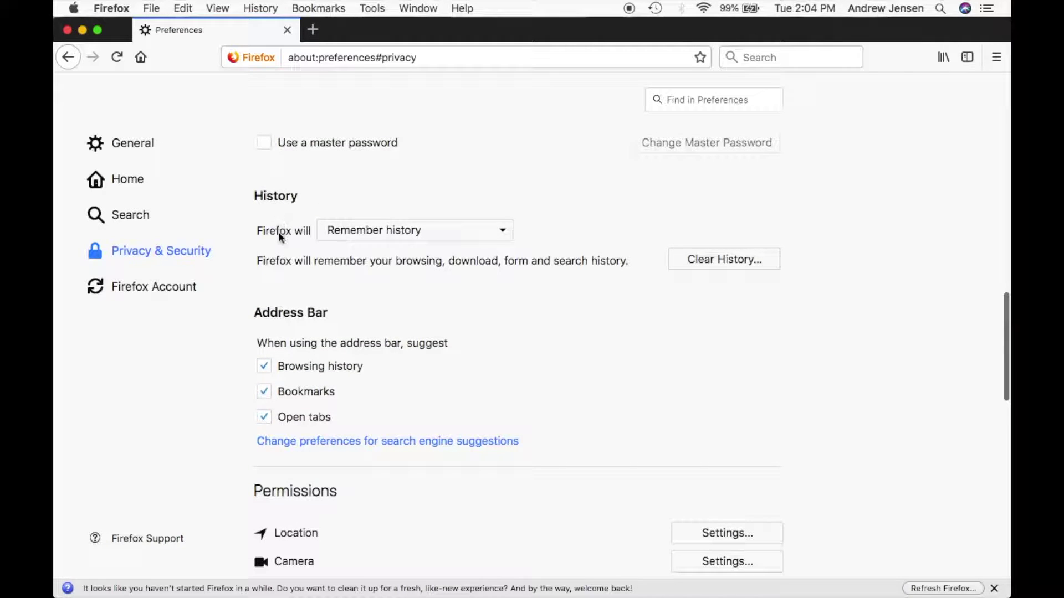
left_click(354, 234)
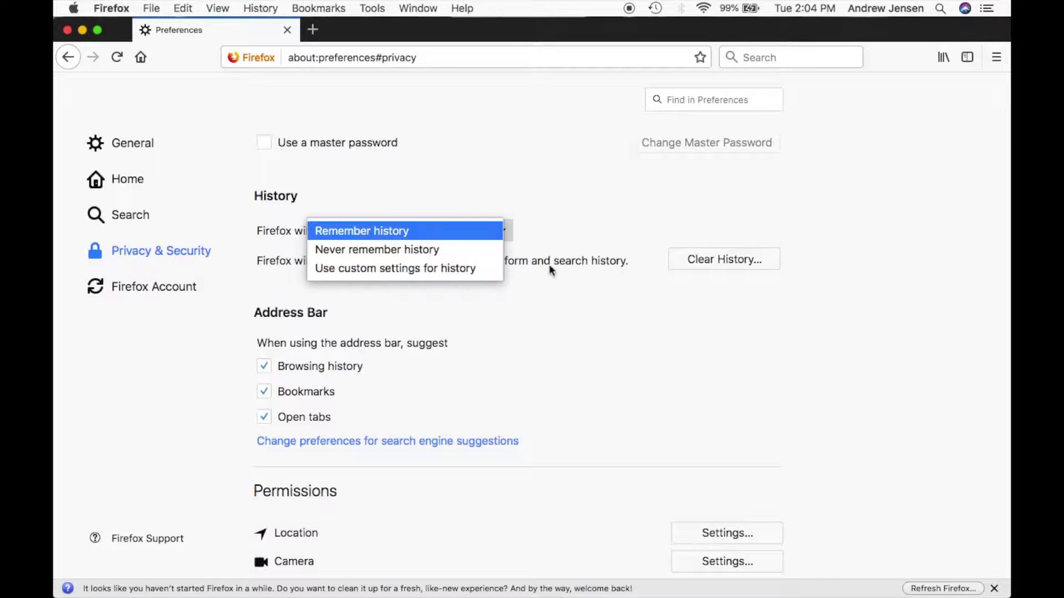
left_click(575, 274)
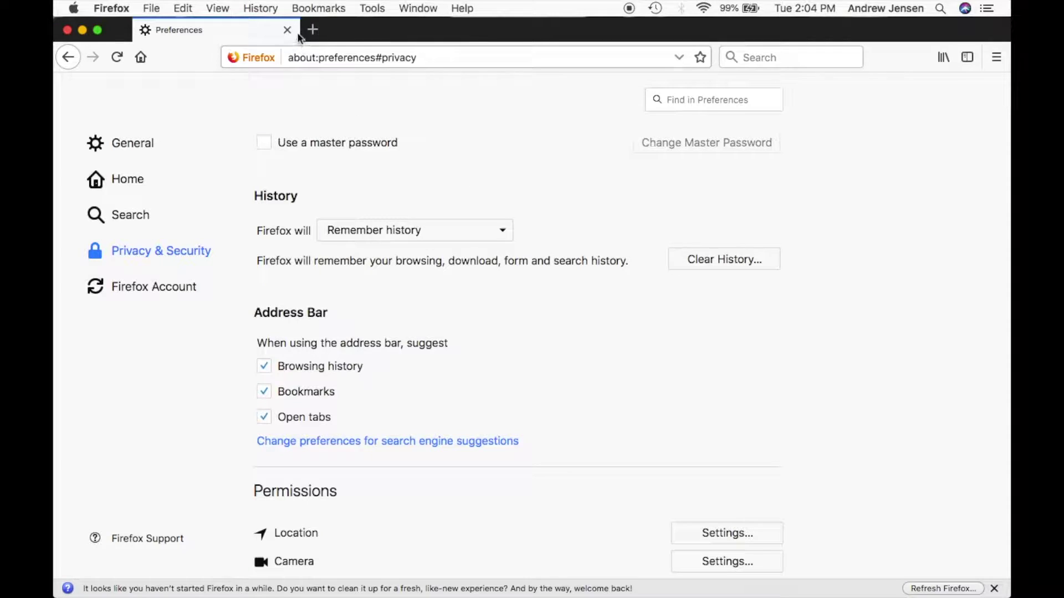
left_click(256, 8)
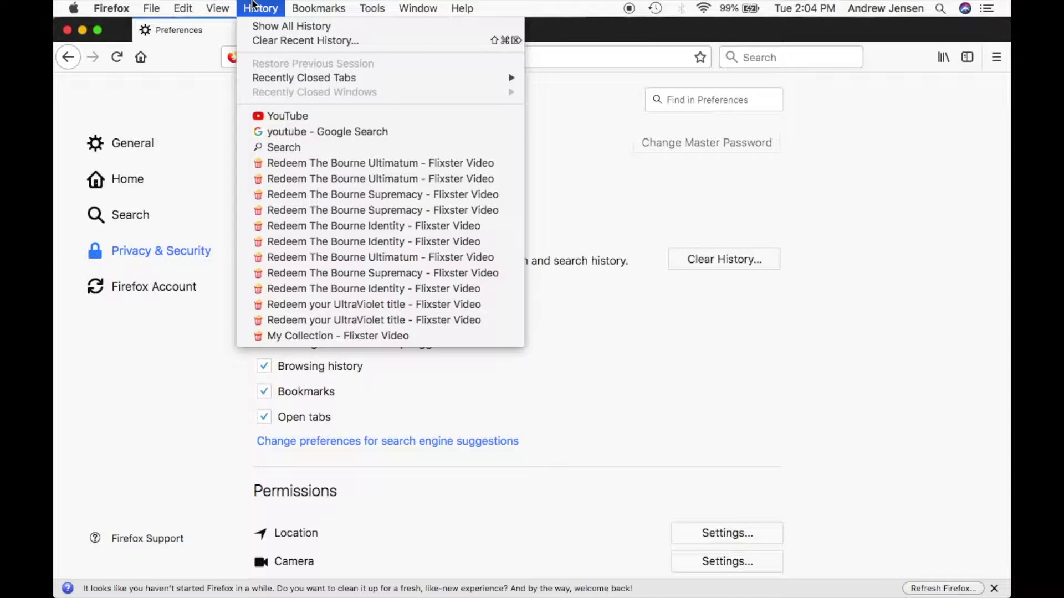
Delete the YouTube visit from Today's history in the Library window
left_click(270, 28)
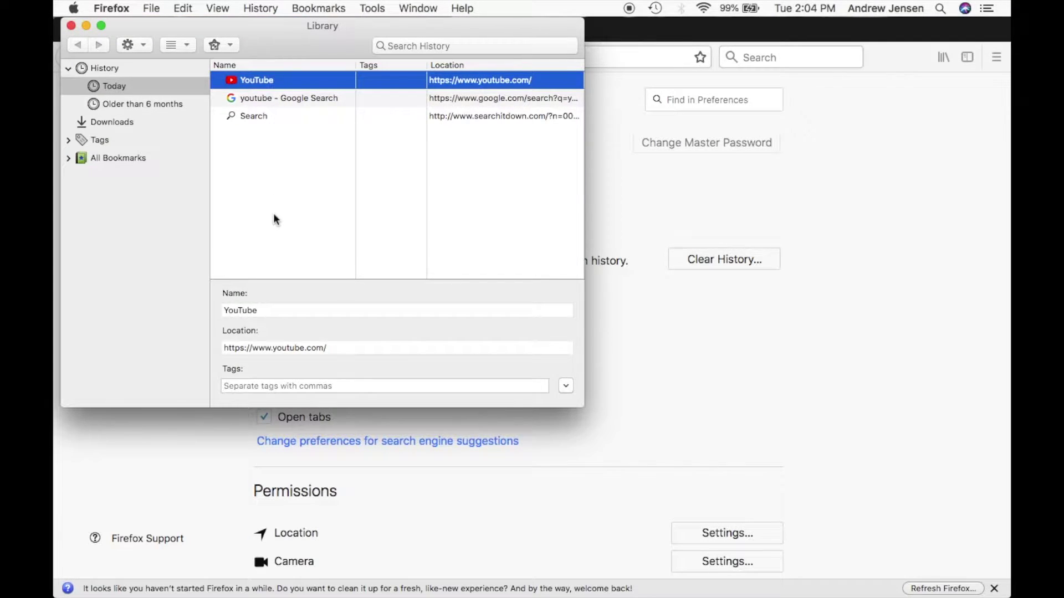
left_click(114, 86)
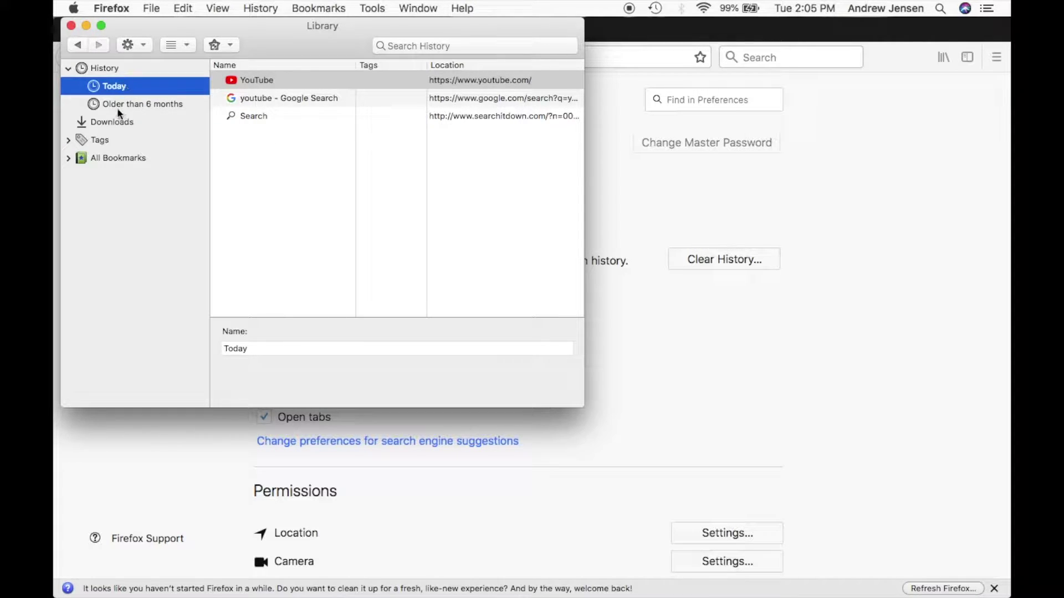
left_click(137, 46)
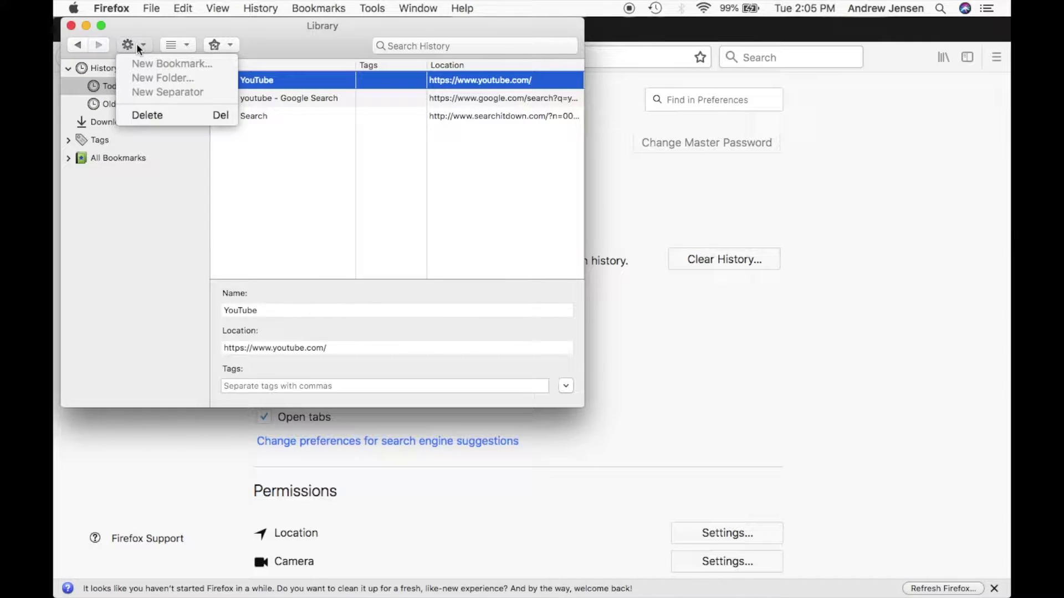
left_click(157, 115)
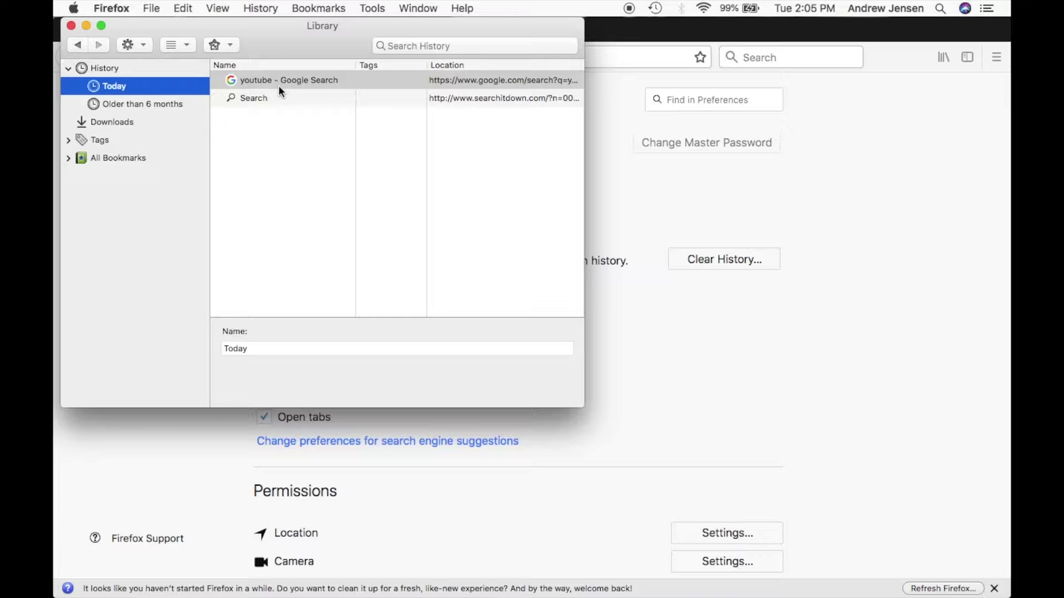
left_click(263, 10)
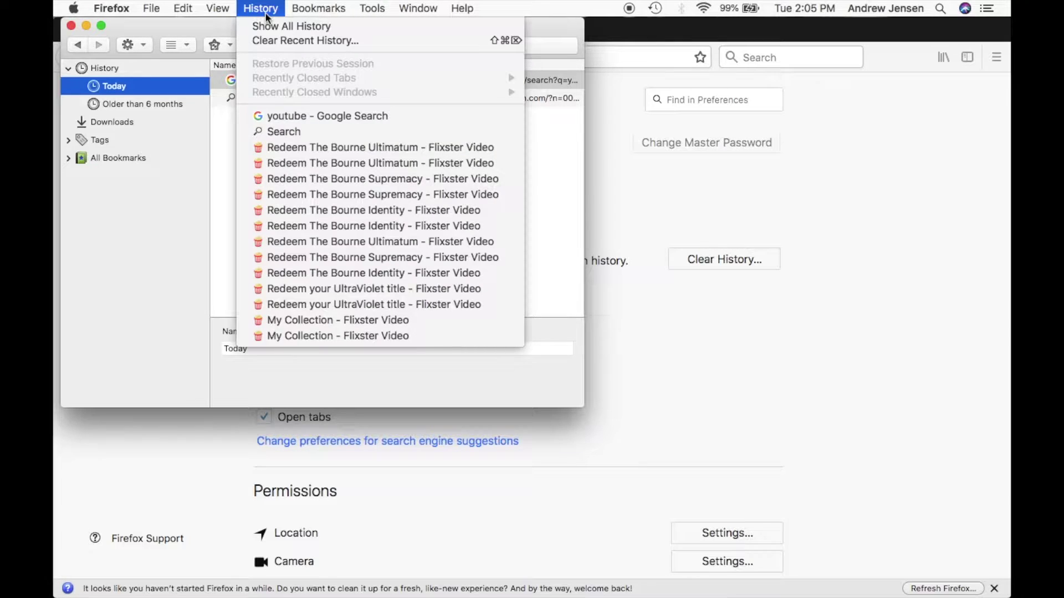
Clear the Last Hour of browsing history, cookies and cache via Clear Recent History
left_click(275, 44)
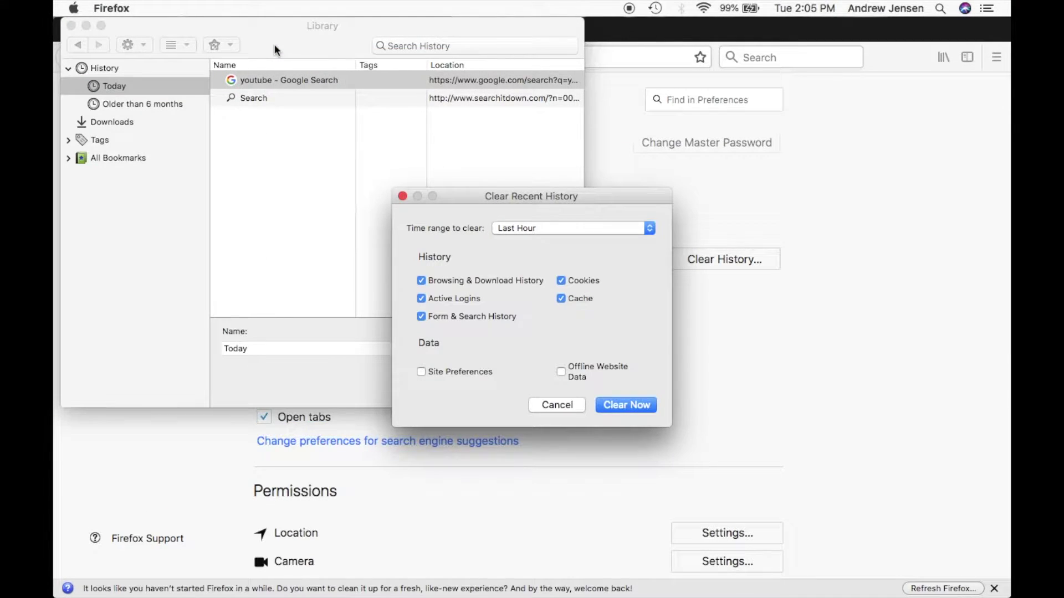
left_click(530, 230)
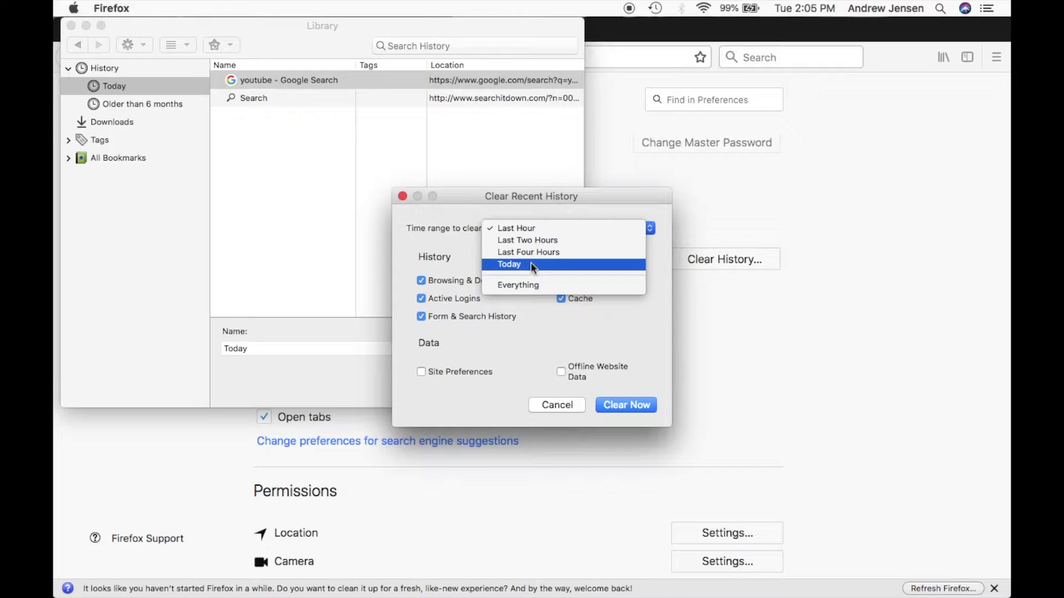
left_click(466, 255)
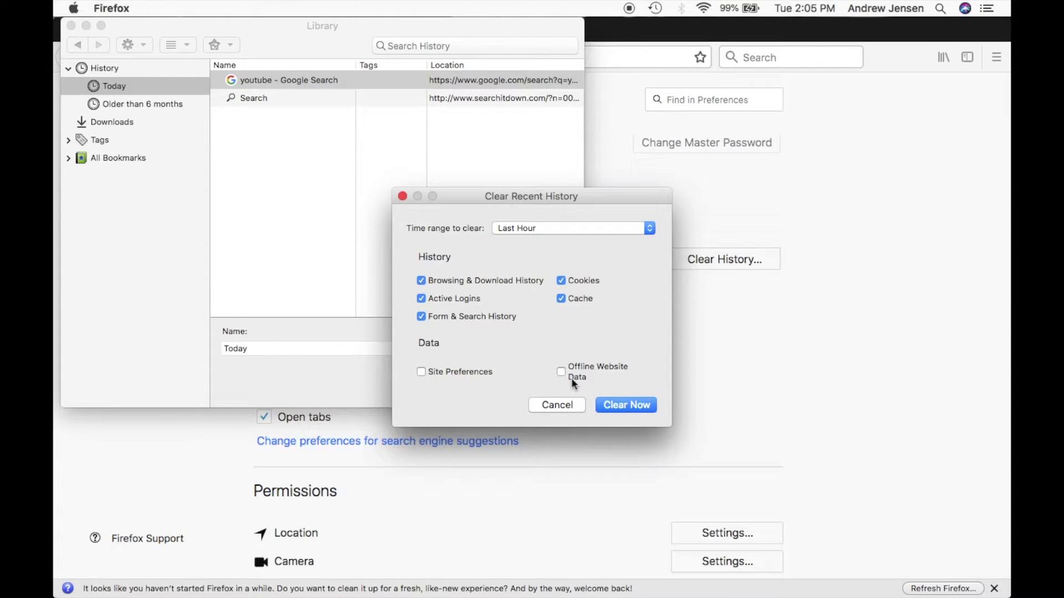
left_click(611, 408)
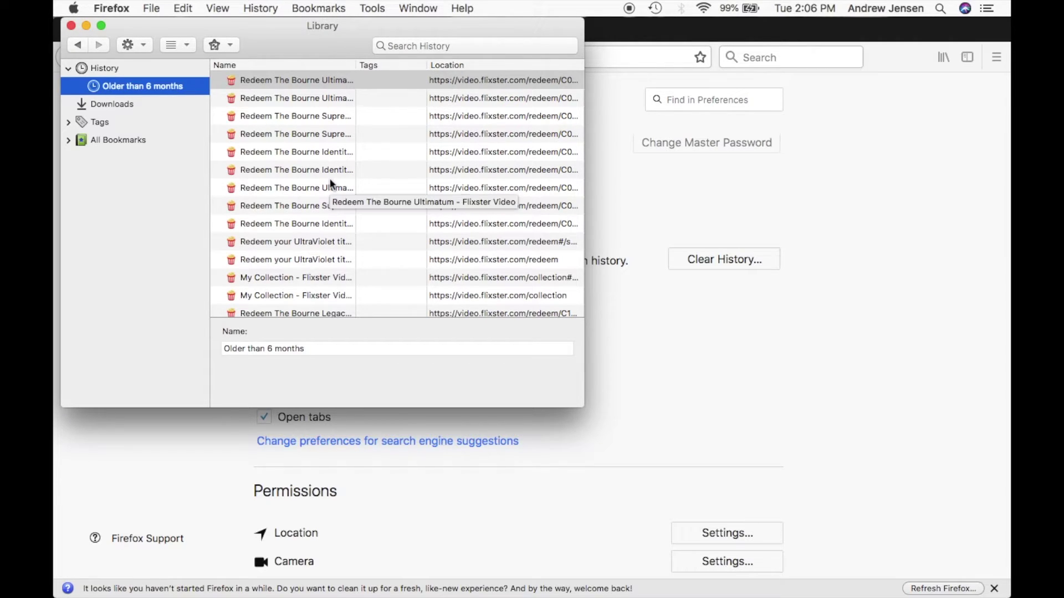
Look over the Older than 6 months entries and close the Library window with Cmd+W
scroll(331, 186, "down", 5)
scroll(334, 188, "up", 5)
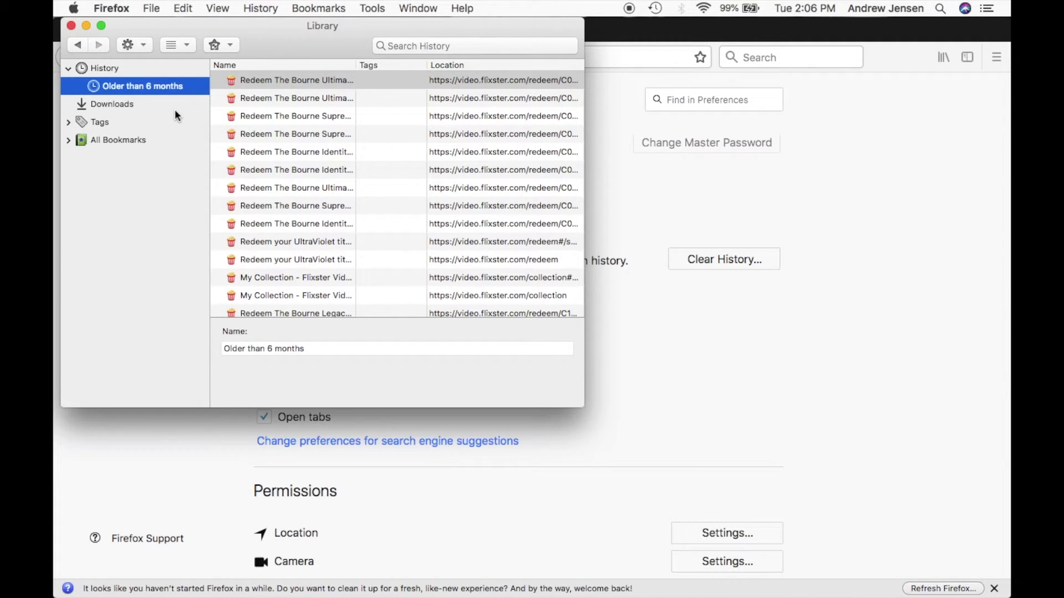
key("super+w")
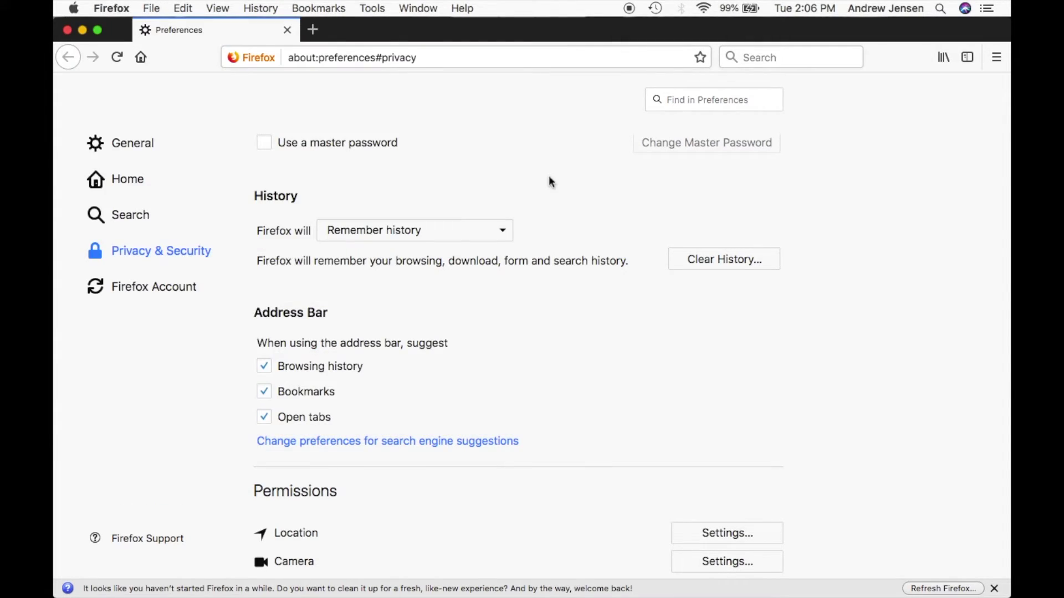